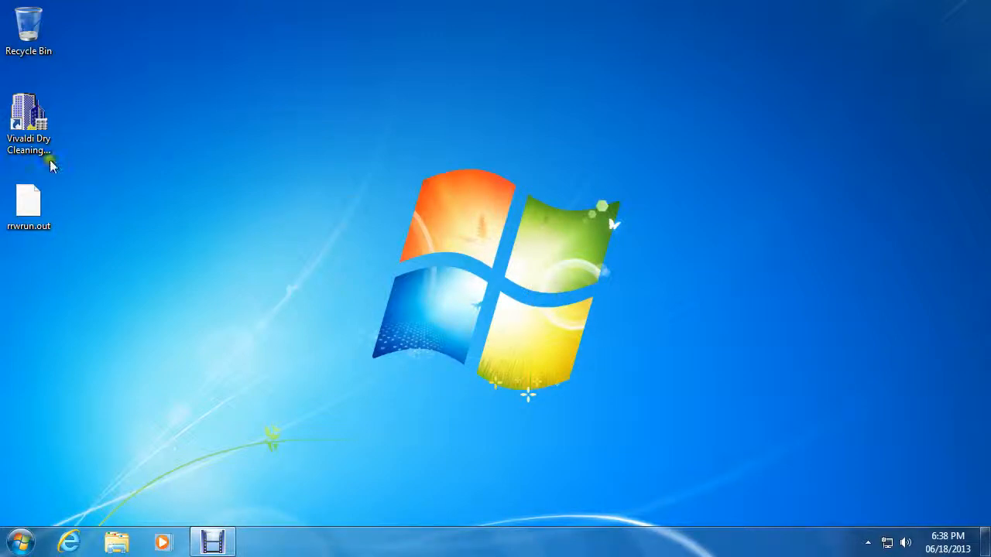
Start the Vivaldi Dry Cleaning program from the desktop and open its main screen
click(35, 122)
double_click(35, 122)
click(421, 302)
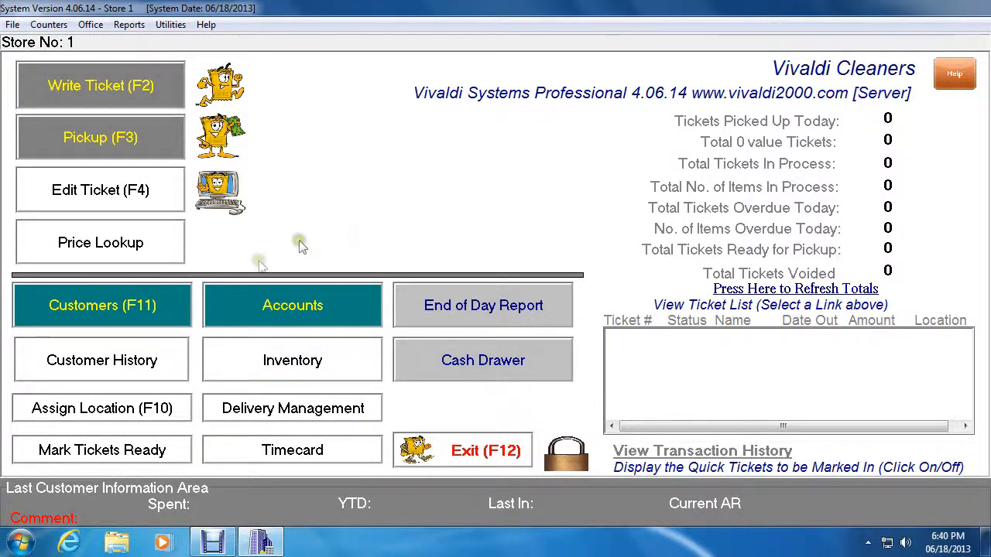
View the record of the customer listed in blue as VIP and loyalty, close it, and return to the main screen
click(133, 304)
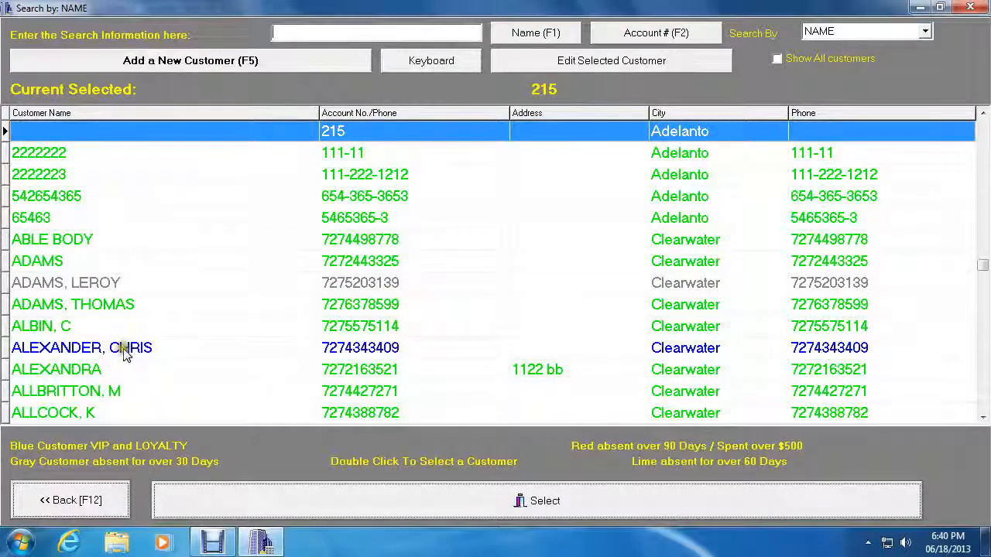
double_click(121, 350)
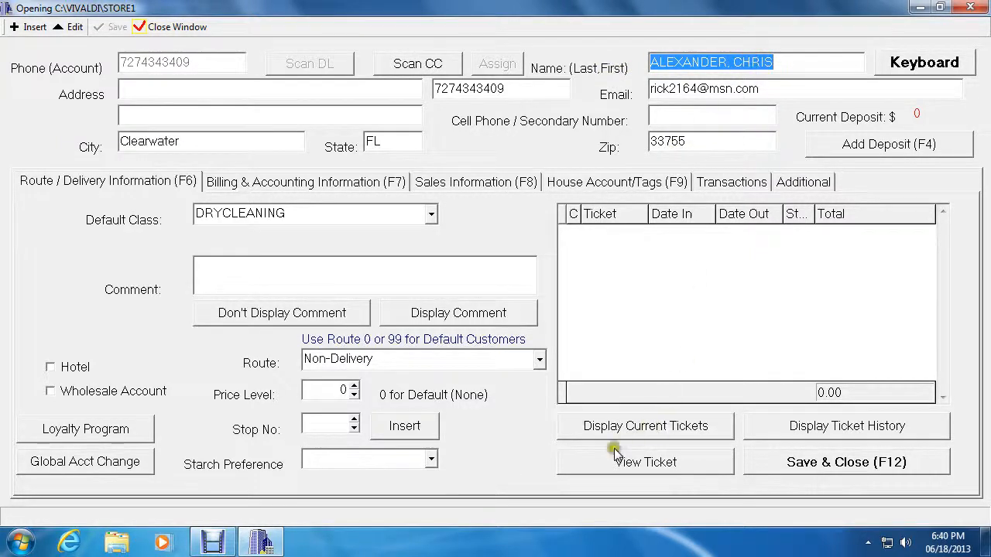
click(802, 474)
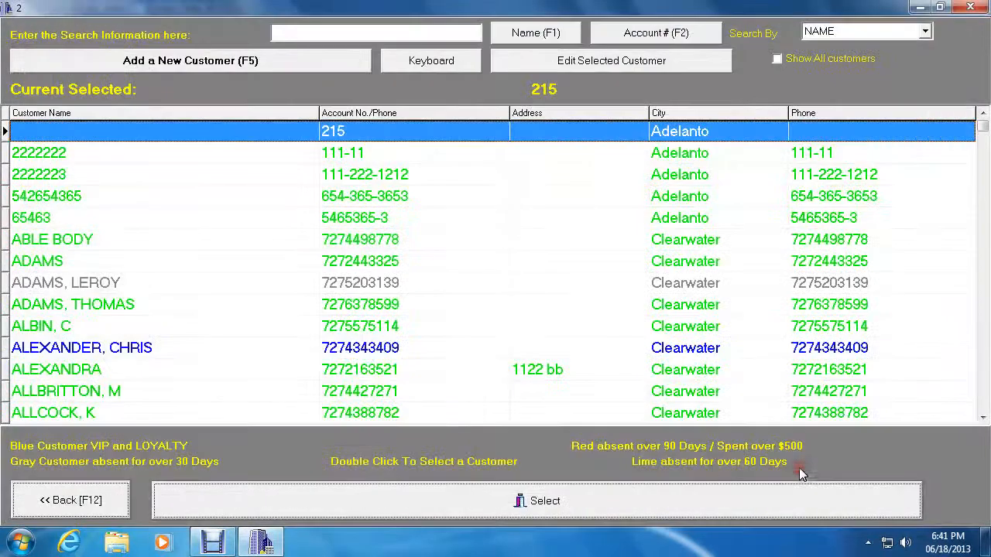
click(69, 496)
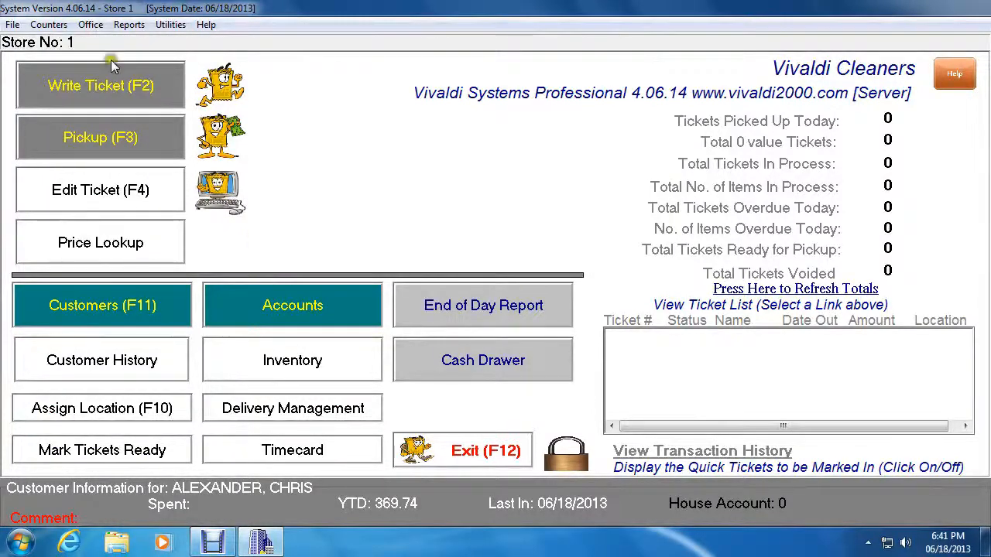
Open the Customer Listing report, enable Custom Query Builder, and start its preview
click(126, 25)
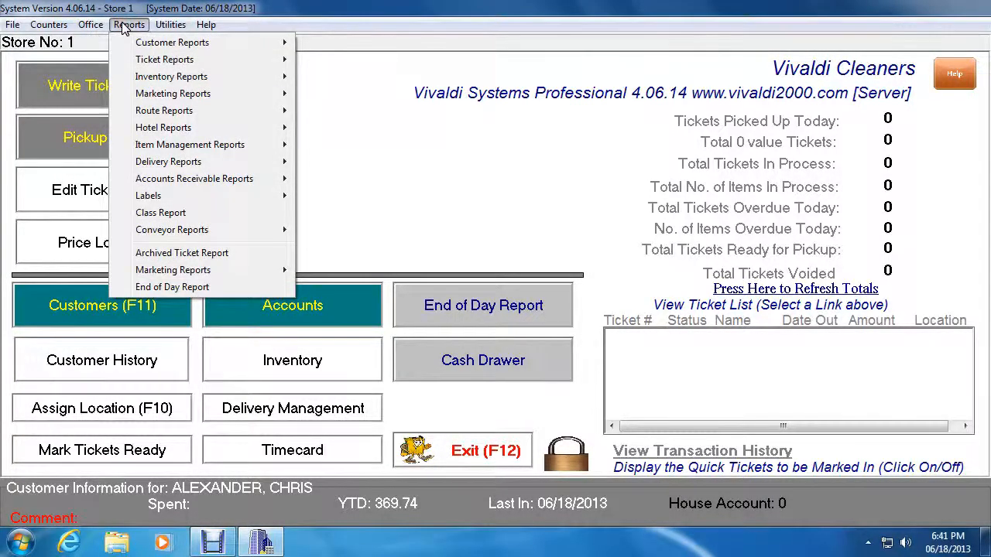
mouse_move(172, 42)
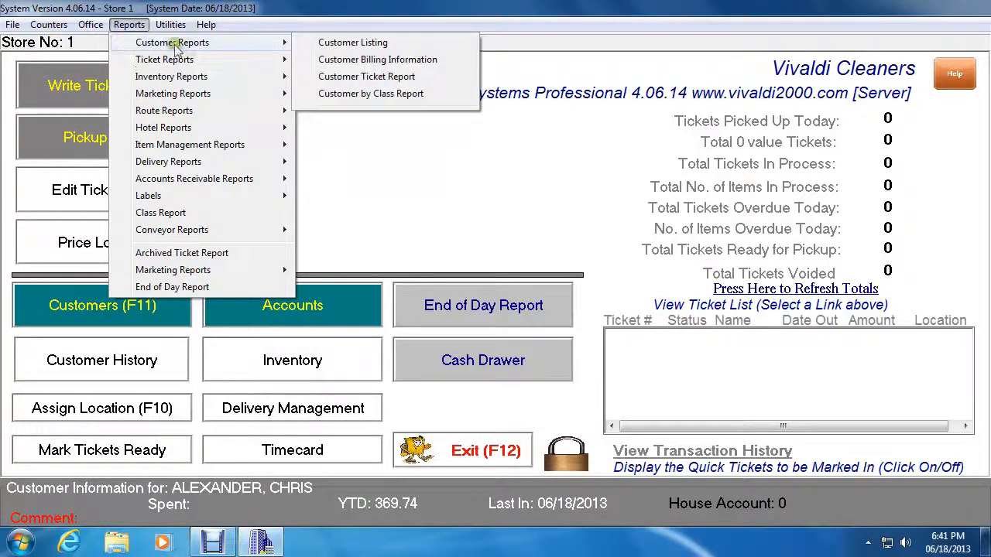
click(345, 43)
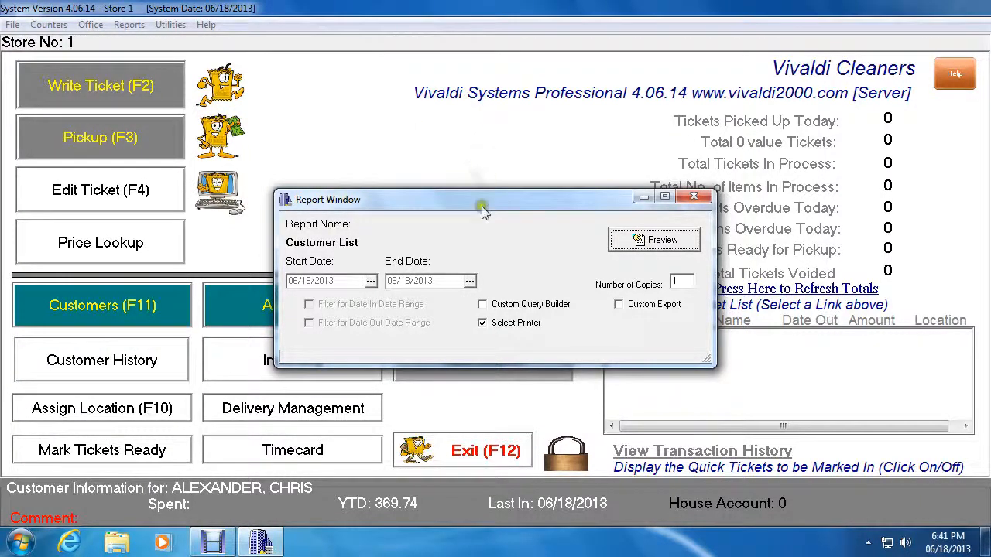
click(486, 310)
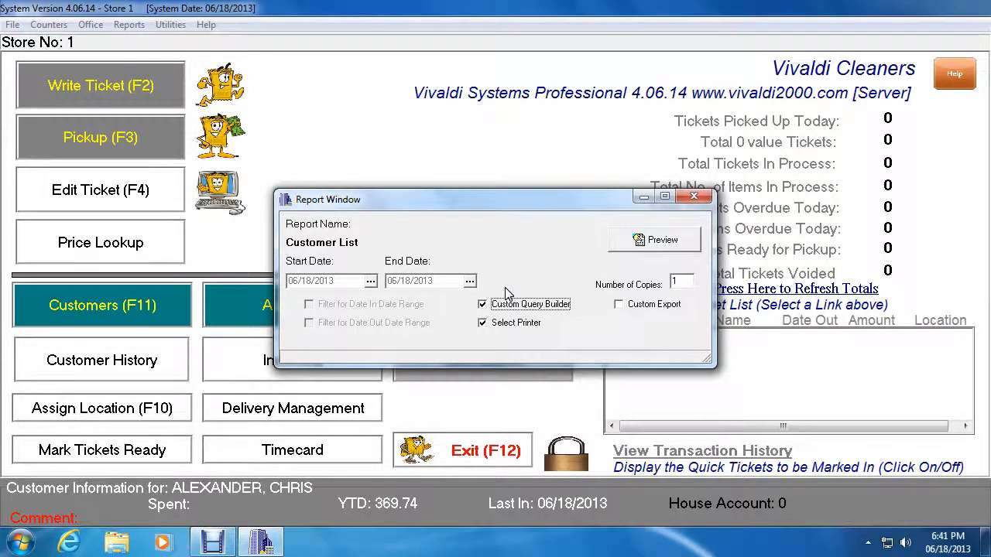
click(651, 243)
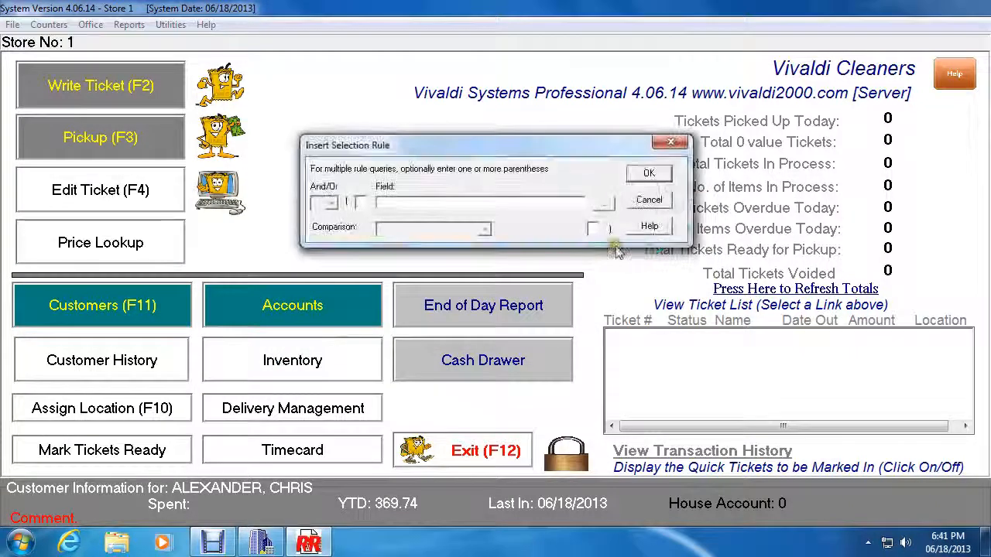
Browse the available CUSTOMER table fields and choose ZIP as the field for the new selection rule
drag(515, 152, 508, 149)
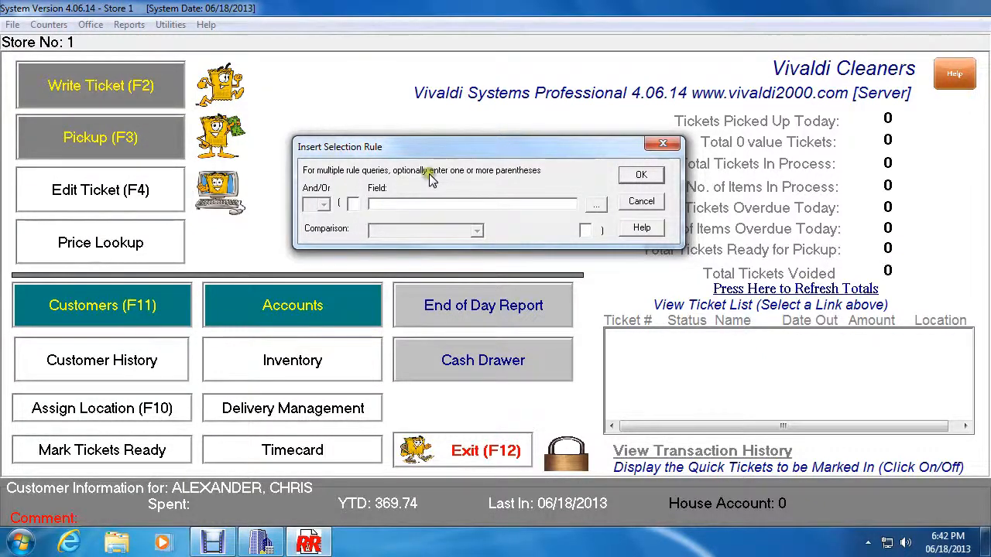
click(596, 207)
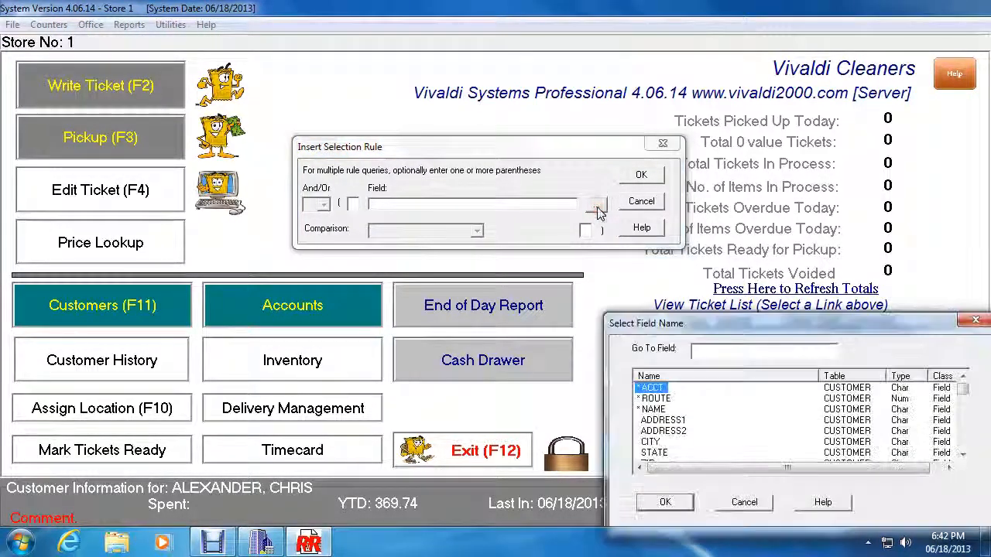
drag(697, 324, 381, 263)
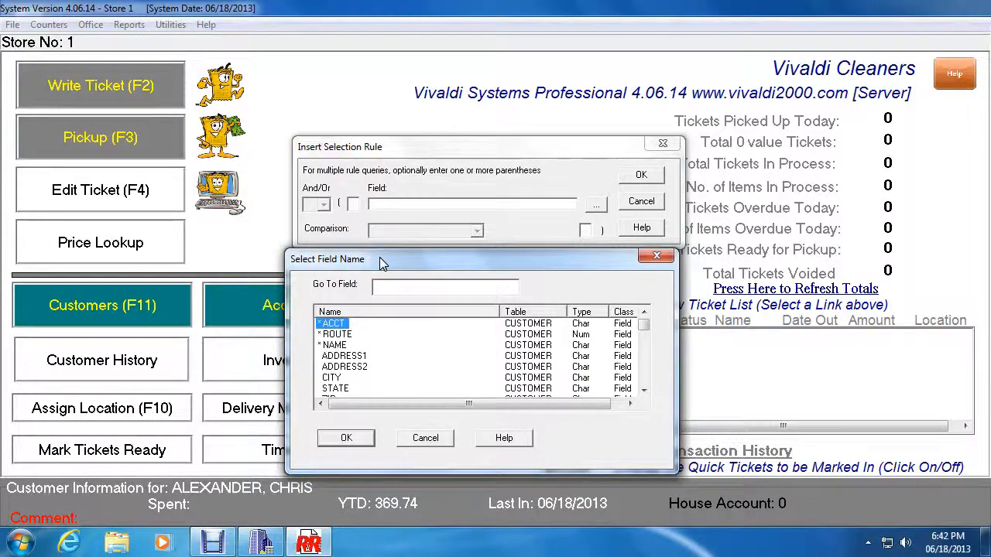
click(643, 391)
click(643, 391)
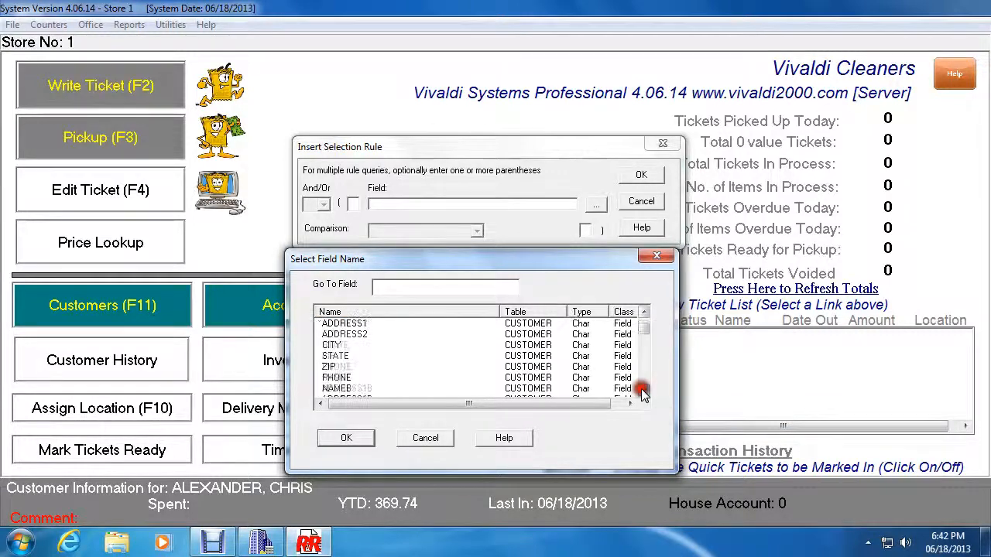
click(642, 390)
click(642, 390)
click(643, 391)
click(643, 390)
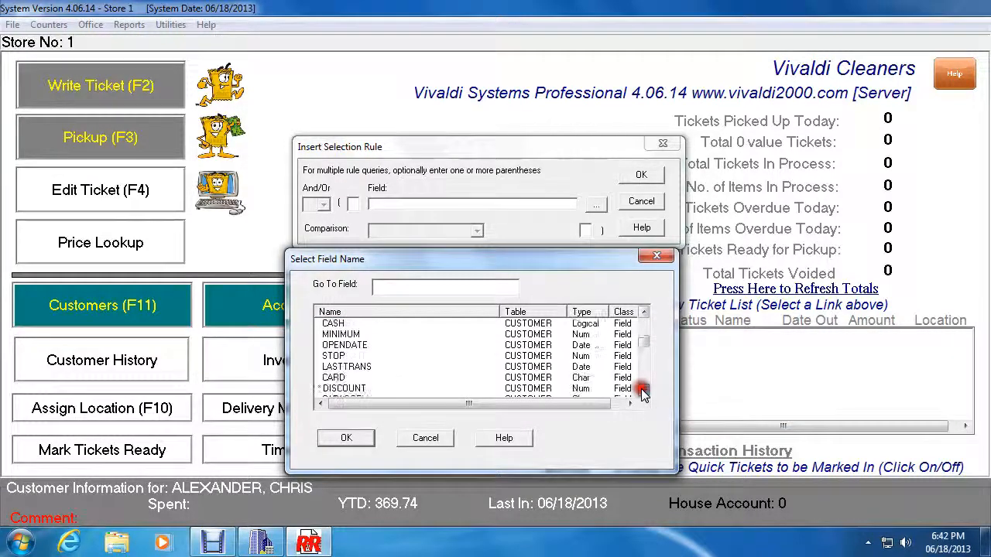
scroll(639, 343, up, 4)
scroll(643, 330, up, 3)
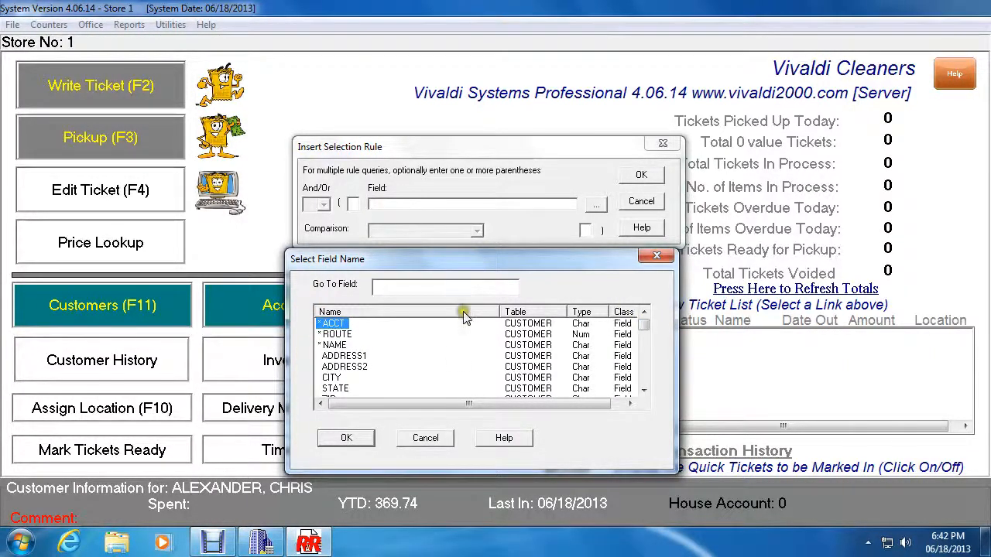
click(643, 392)
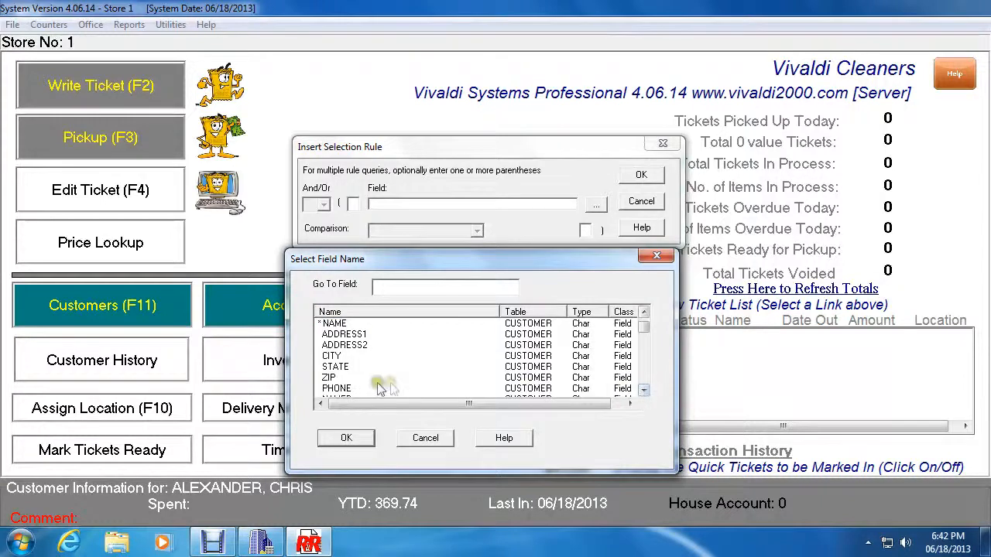
click(328, 378)
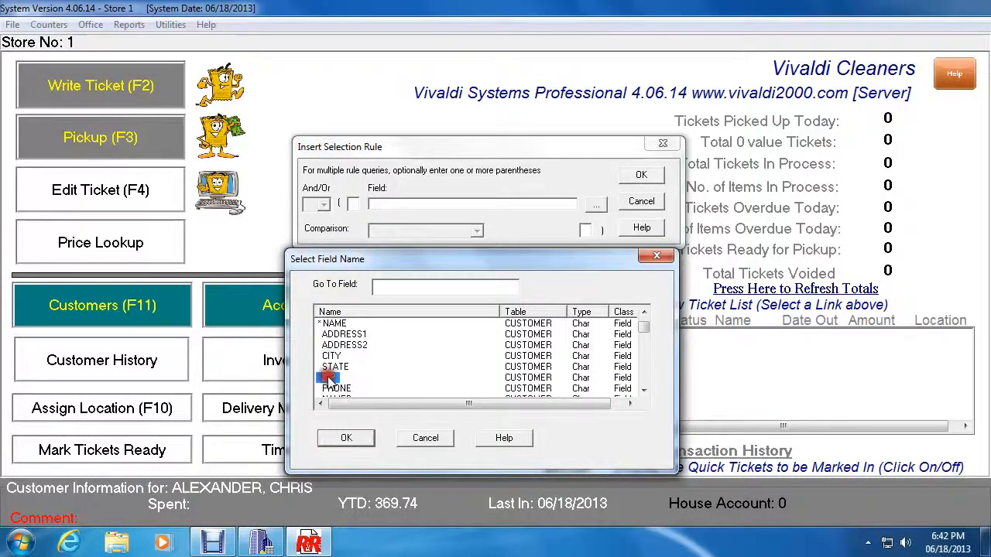
click(367, 441)
Set the comparison of the ZIP selection rule to "equal to"
click(476, 231)
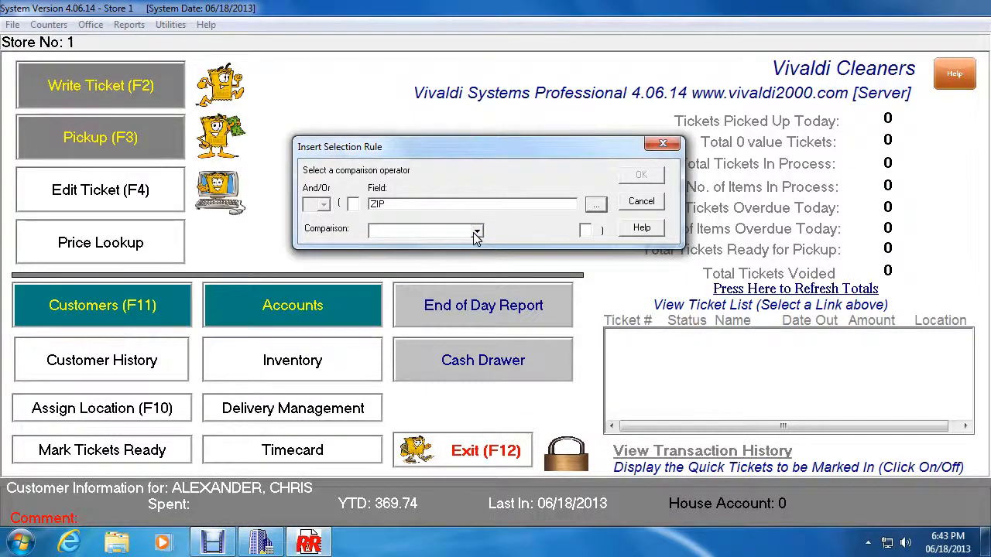
click(477, 233)
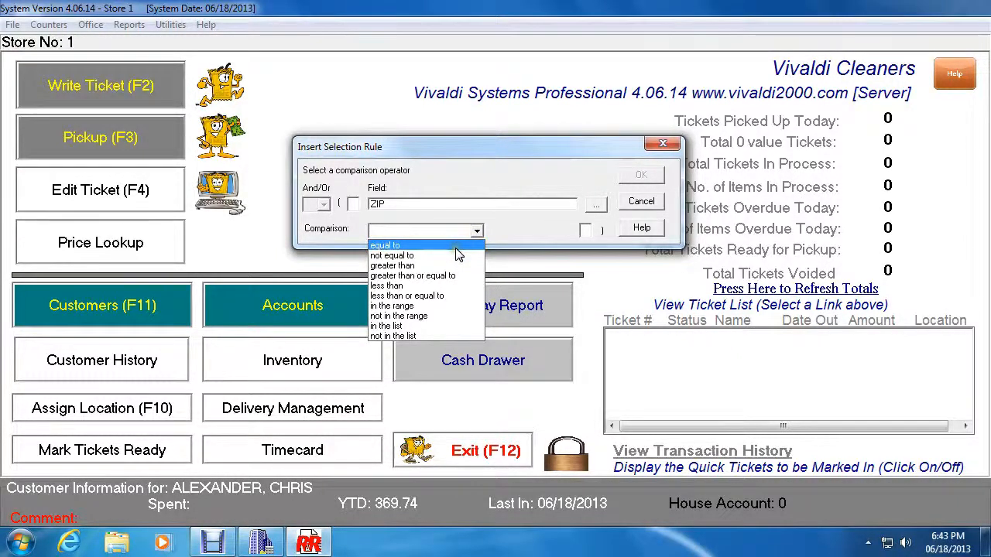
click(455, 247)
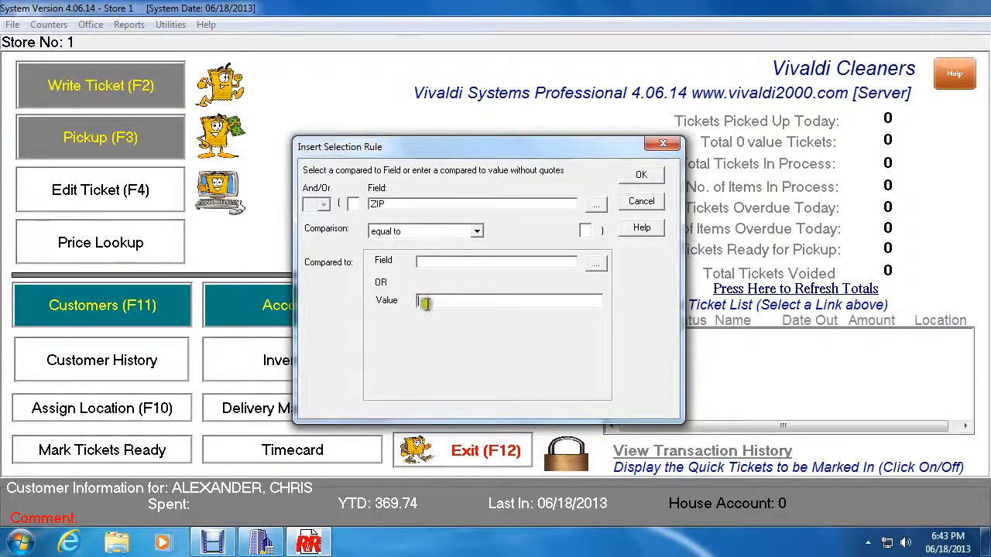
Try the "in the range" comparison for the ZIP rule and switch it back to "equal to"
click(488, 259)
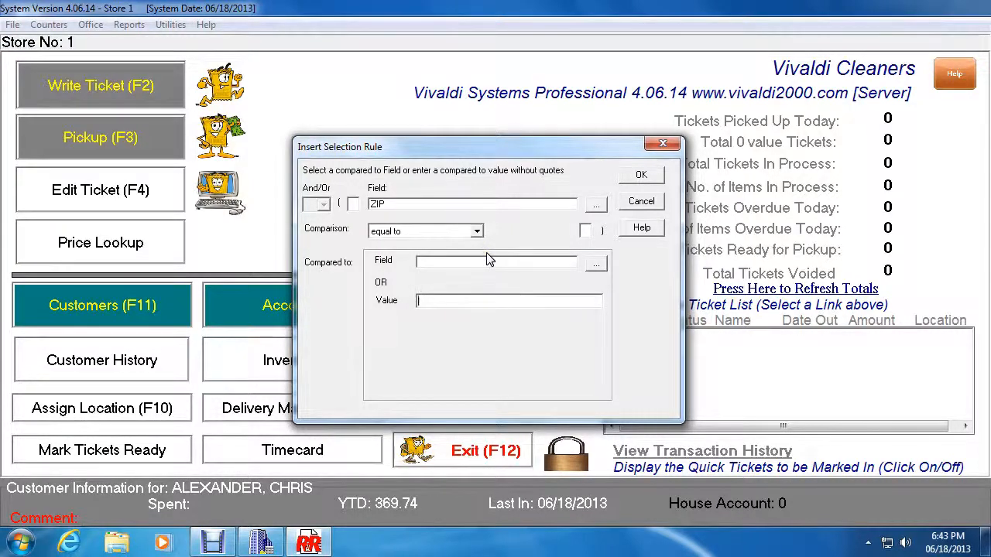
click(477, 231)
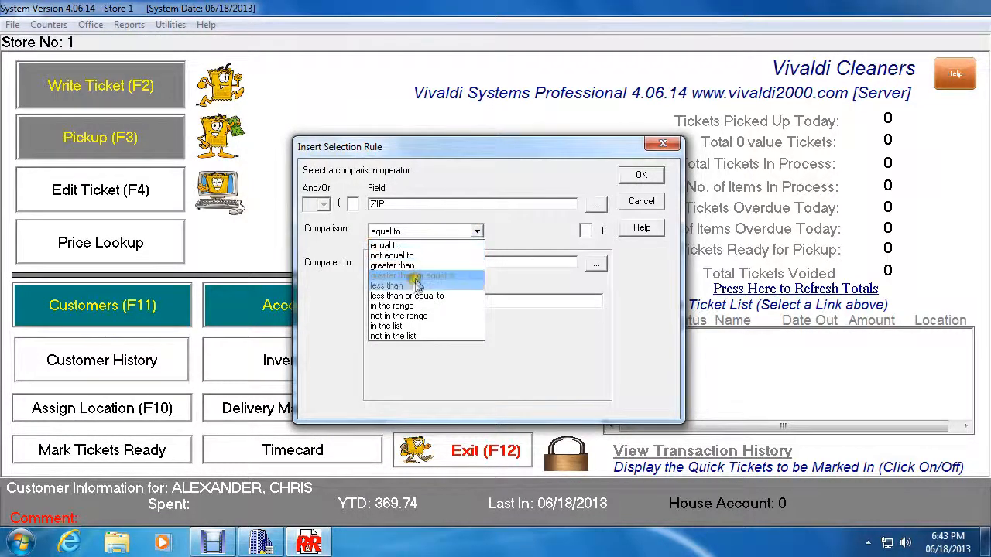
click(403, 306)
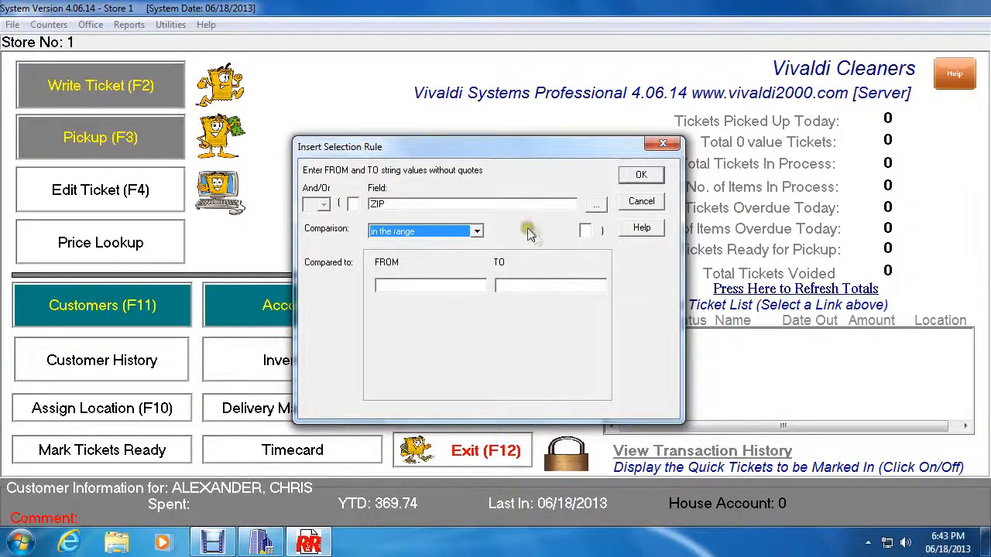
click(477, 233)
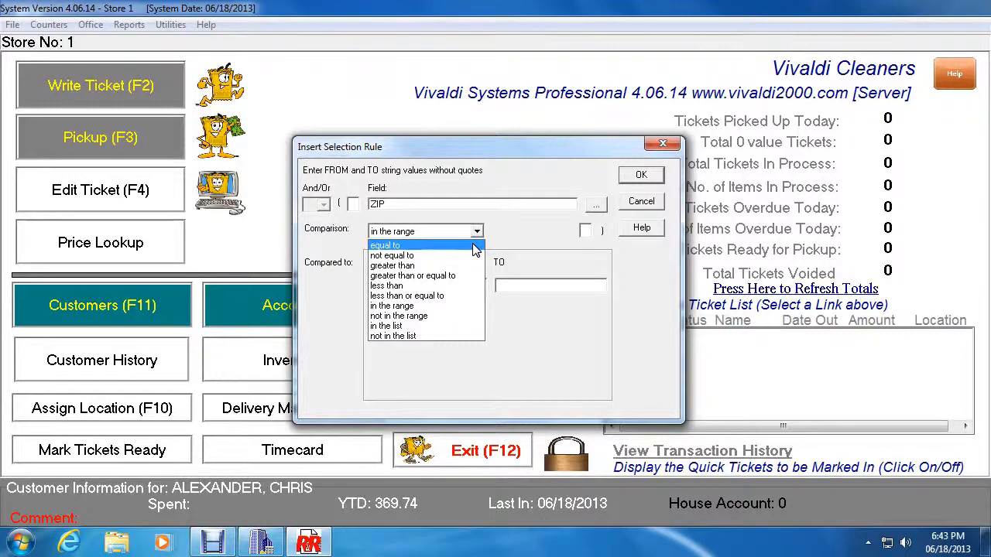
click(472, 246)
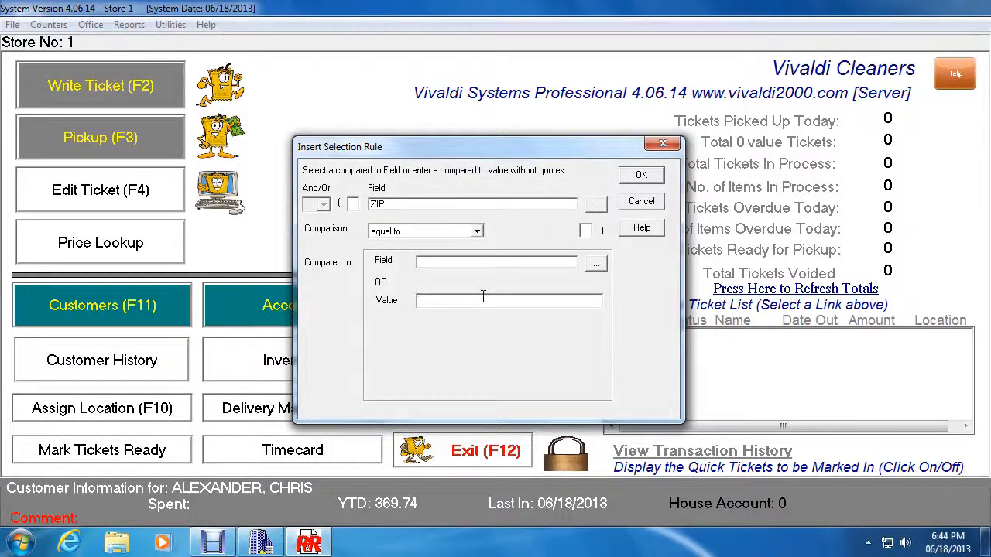
Enter 33755 as the comparison value of the ZIP rule and add the rule to the query
text(55)
click(650, 175)
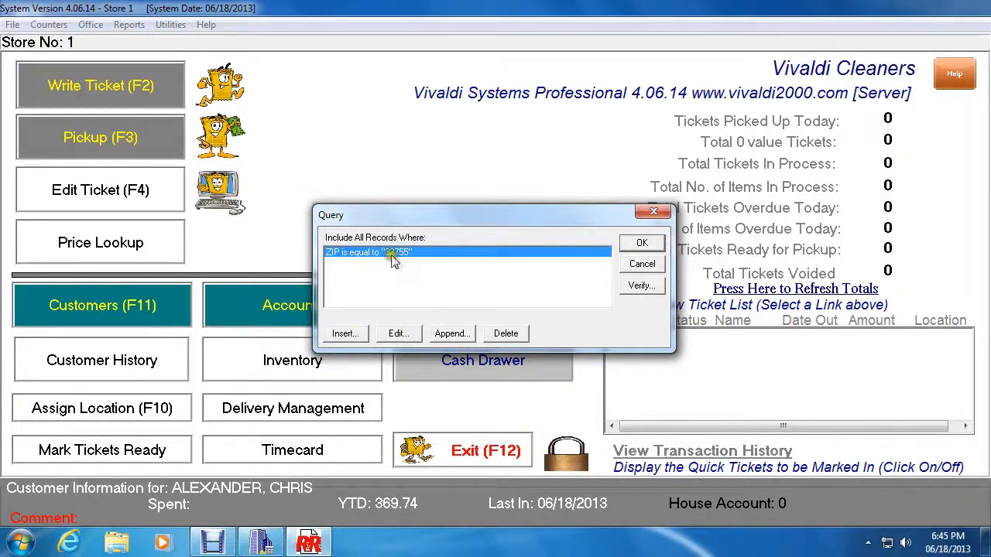
Reopen the ZIP rule for editing, re-enter the last digit of 33755, and accept the rule
click(400, 338)
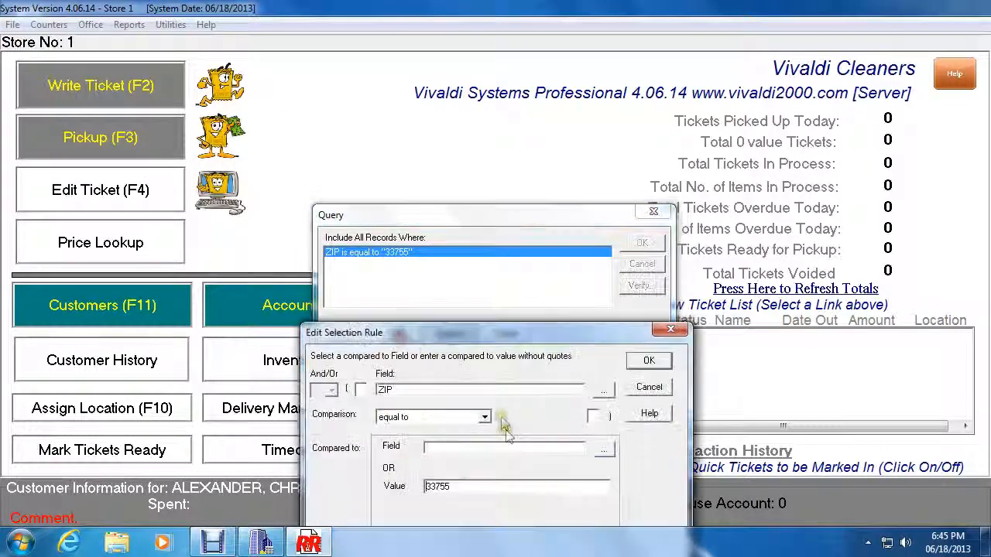
drag(491, 331, 524, 173)
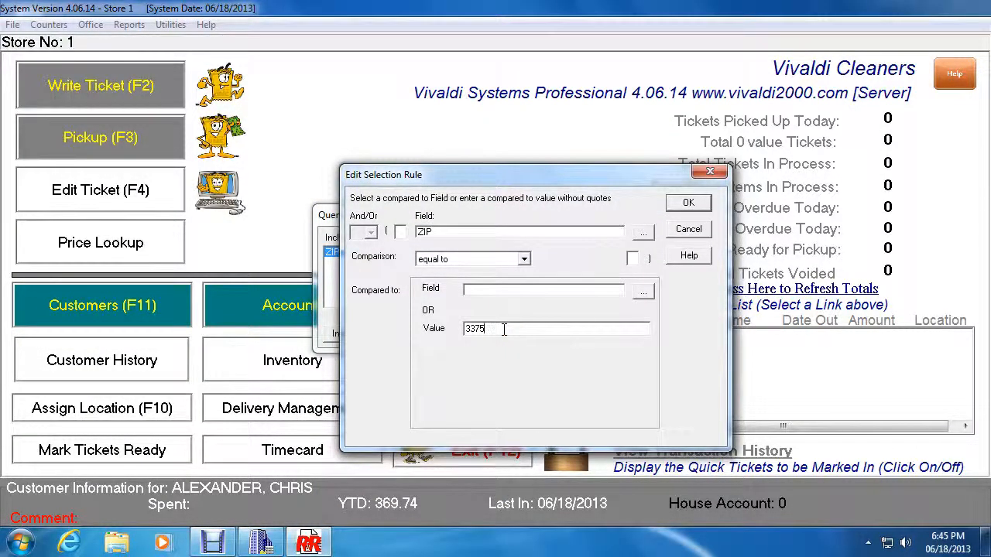
key(BackSpace)
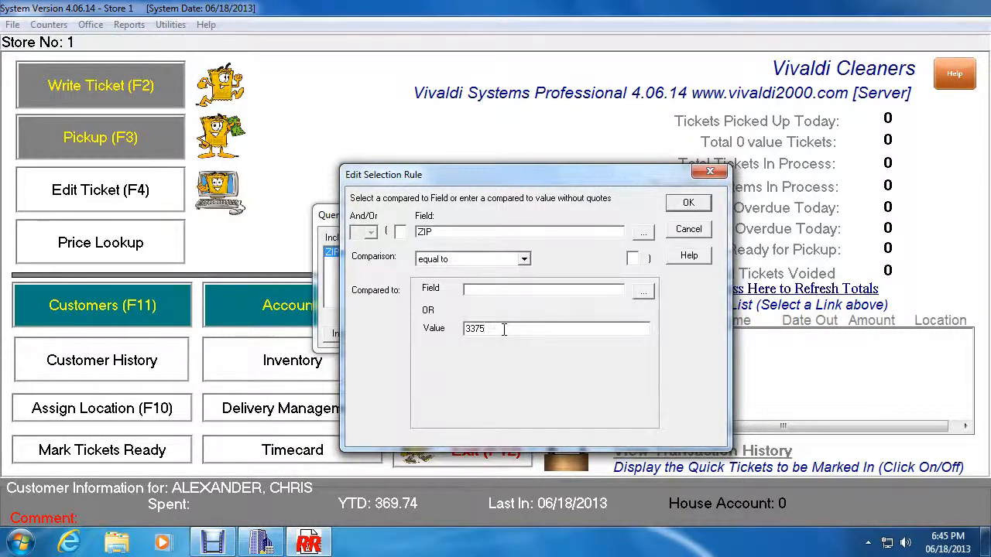
text(5)
click(689, 203)
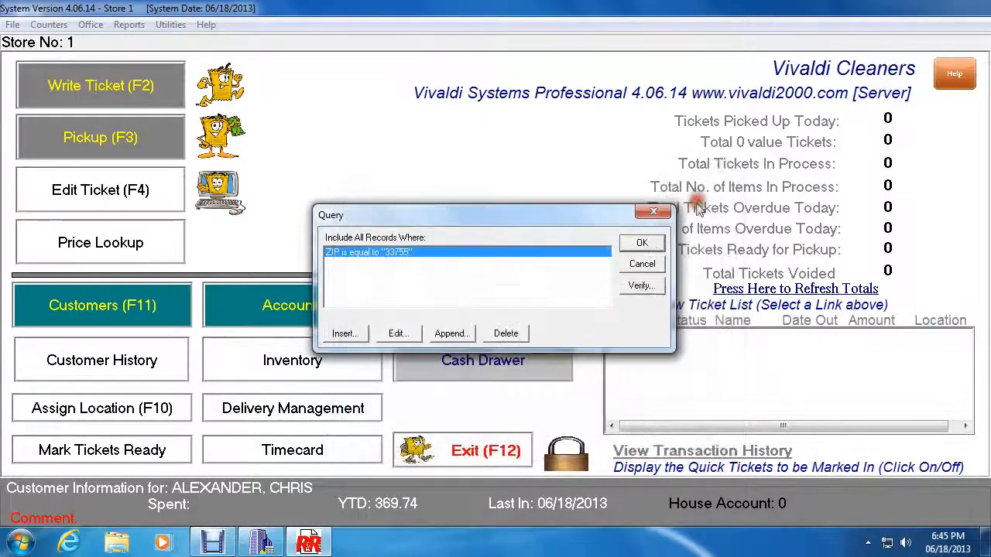
Verify the ZIP query and run the Customer List preview with the Send To OneNote 2010 printer
click(386, 275)
click(544, 269)
click(639, 288)
click(641, 287)
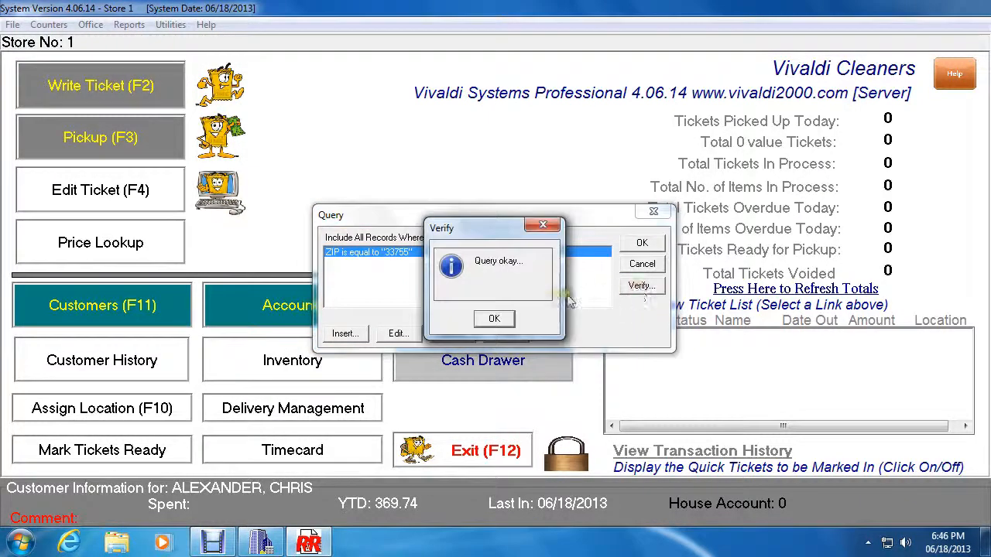
click(495, 319)
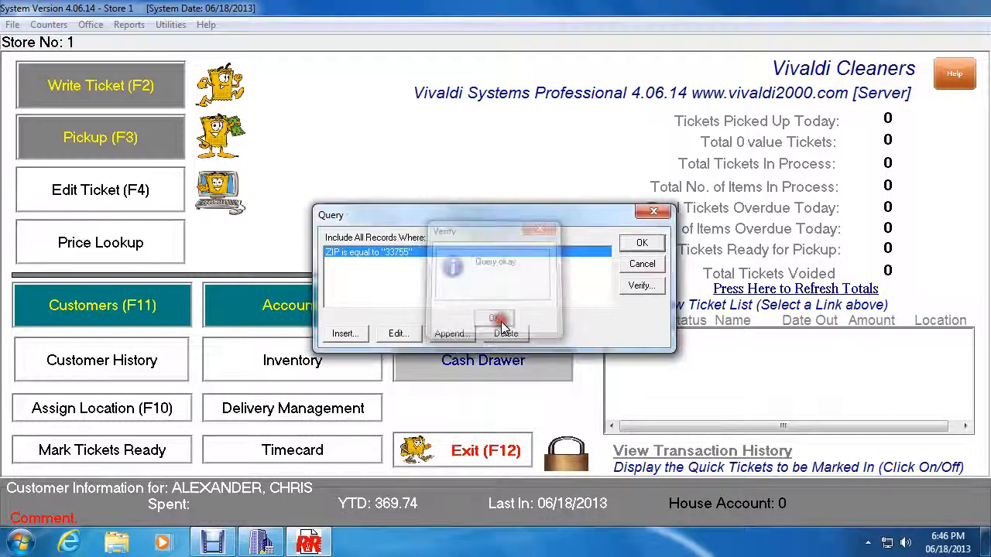
click(645, 244)
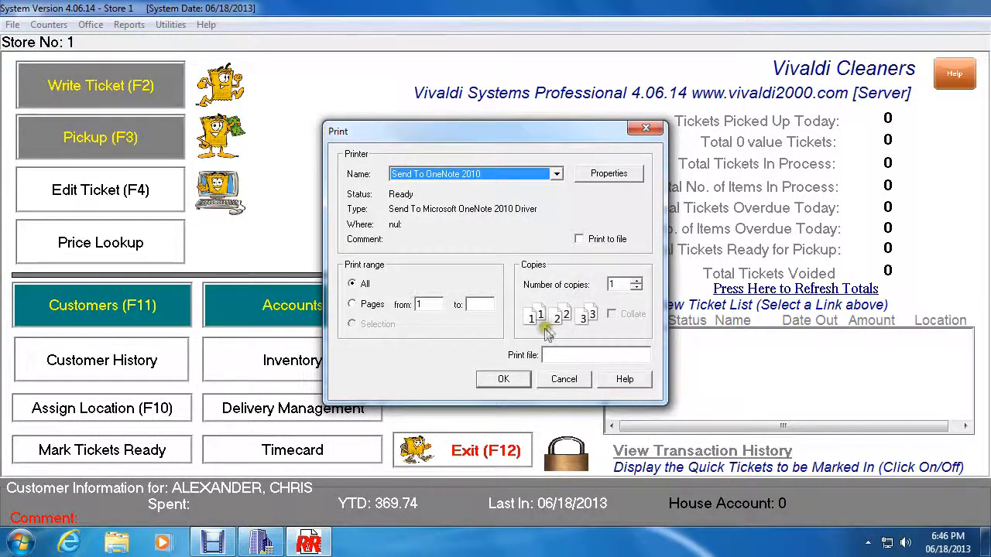
click(504, 380)
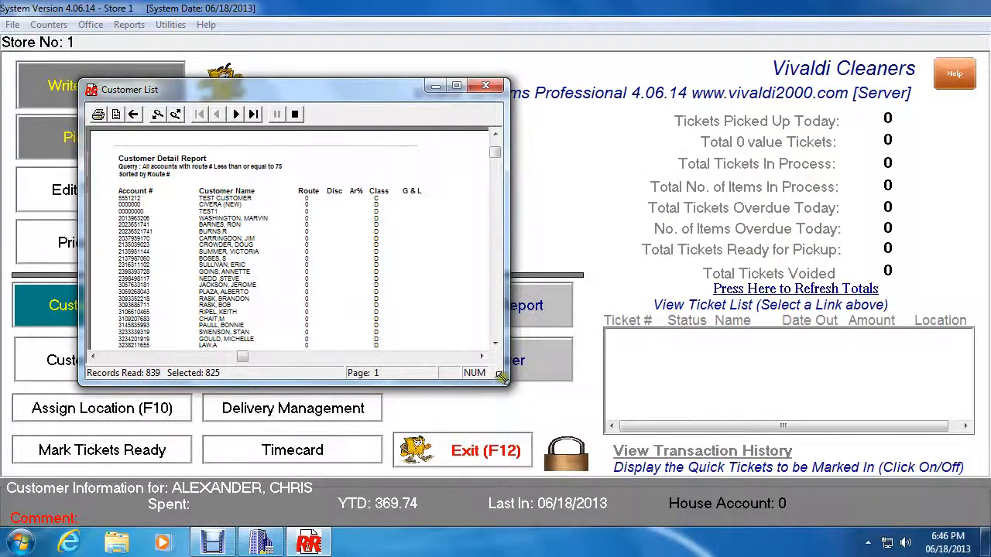
Enlarge and reposition the Customer List preview and page back and forth through the customer detail report
drag(501, 377, 586, 508)
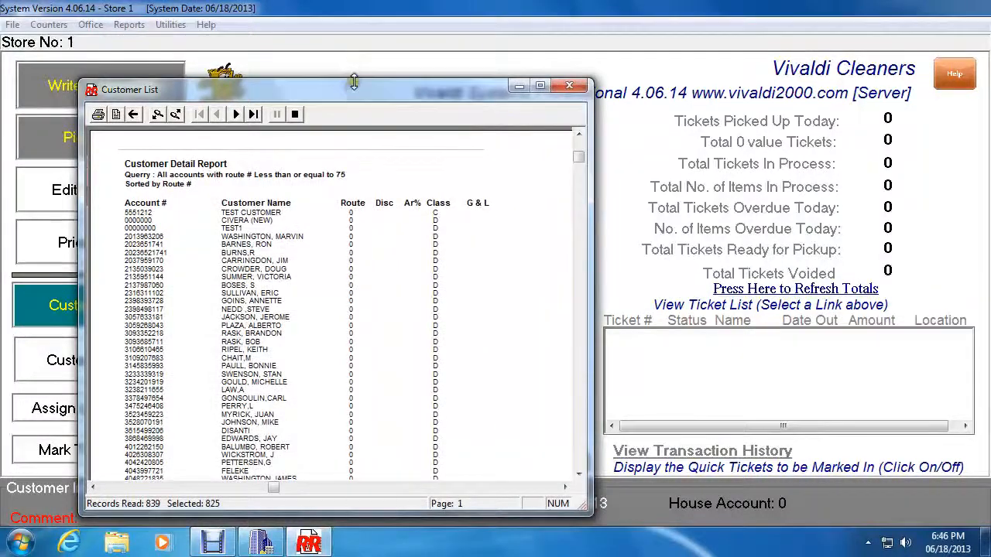
drag(348, 81, 343, 26)
click(237, 62)
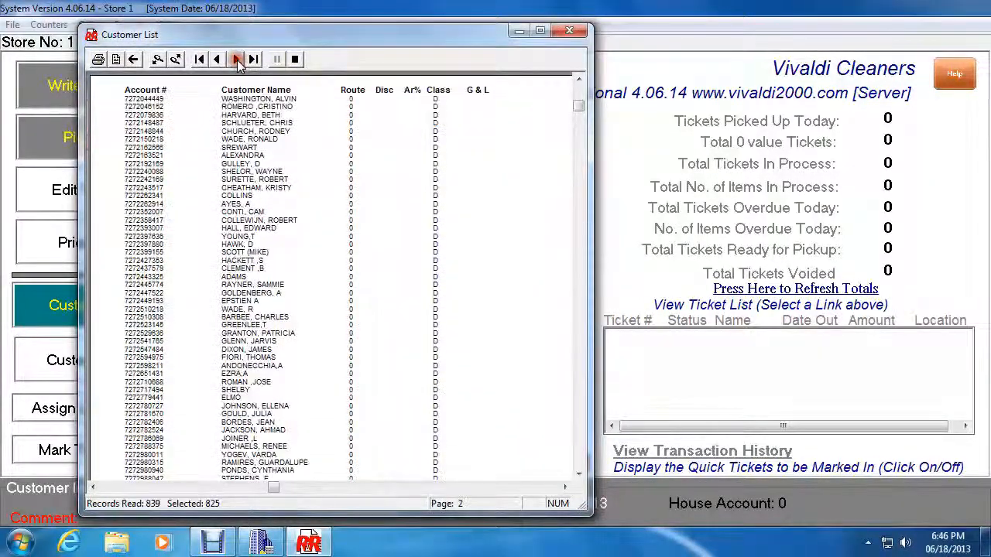
click(237, 61)
click(237, 62)
click(220, 61)
click(219, 61)
click(219, 62)
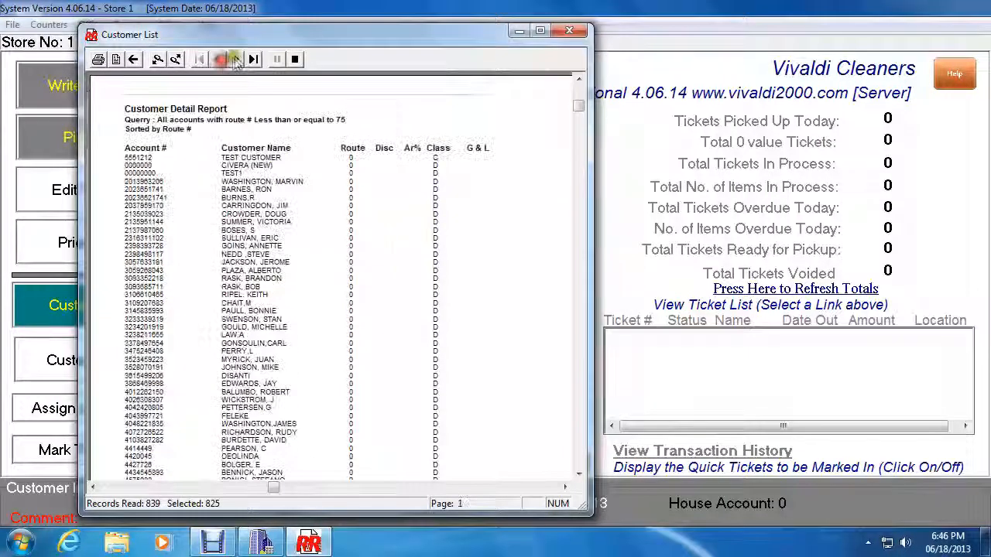
click(236, 62)
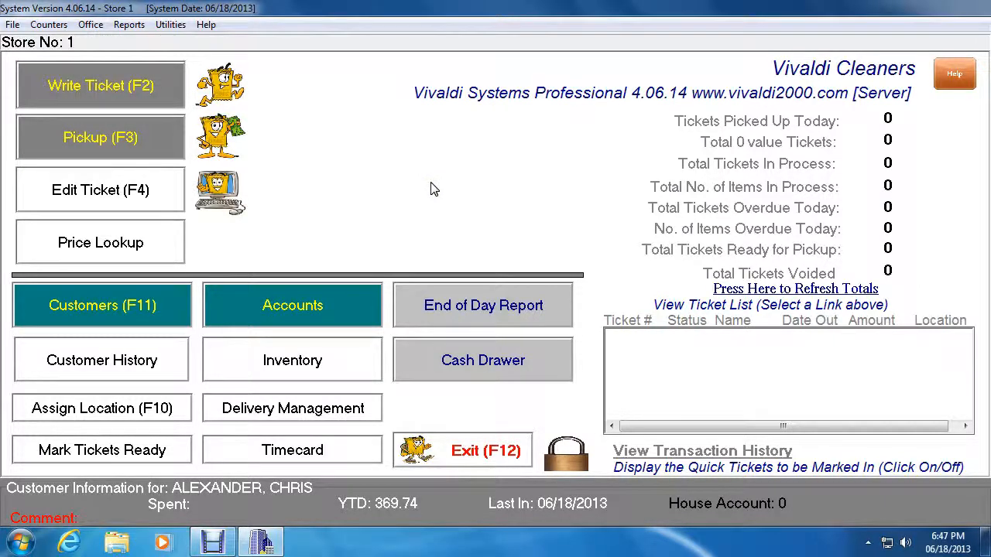
Open the Ticket Sales Report, enable its Custom Query Builder option, and start the preview
click(128, 25)
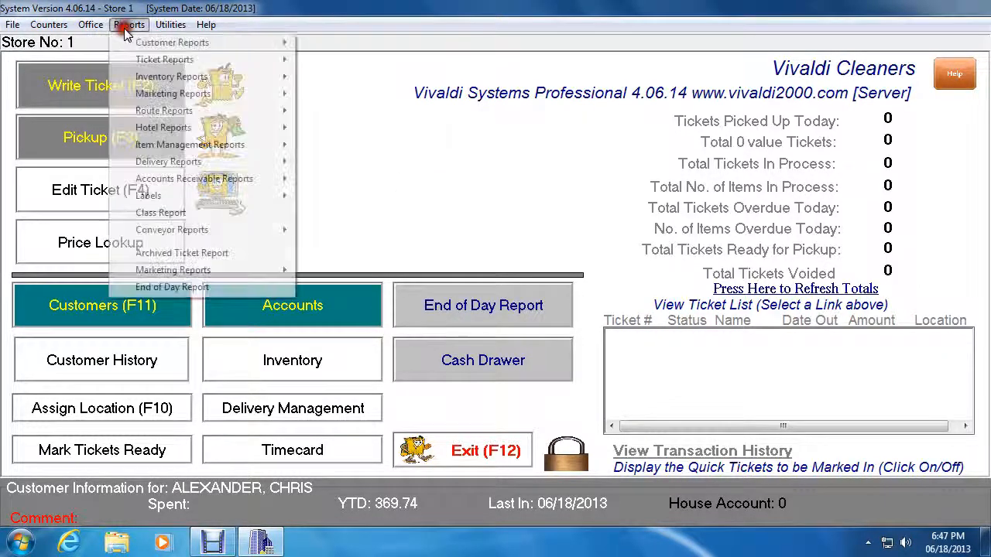
click(130, 56)
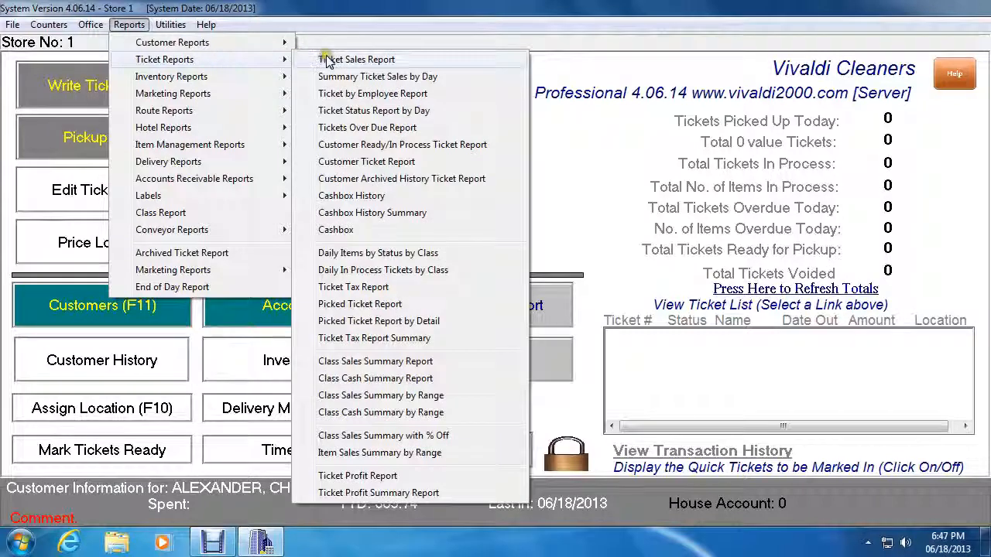
click(332, 61)
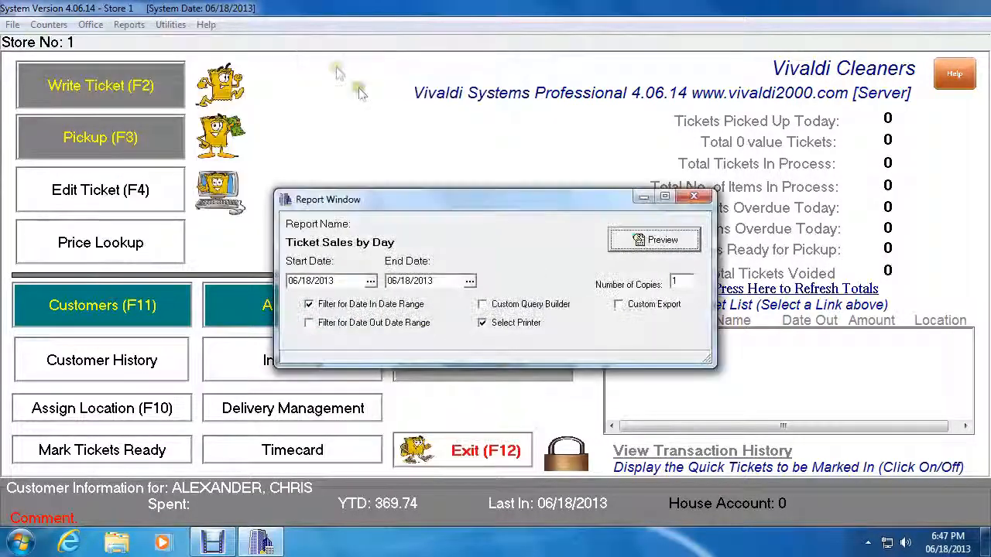
drag(475, 208, 442, 167)
click(449, 264)
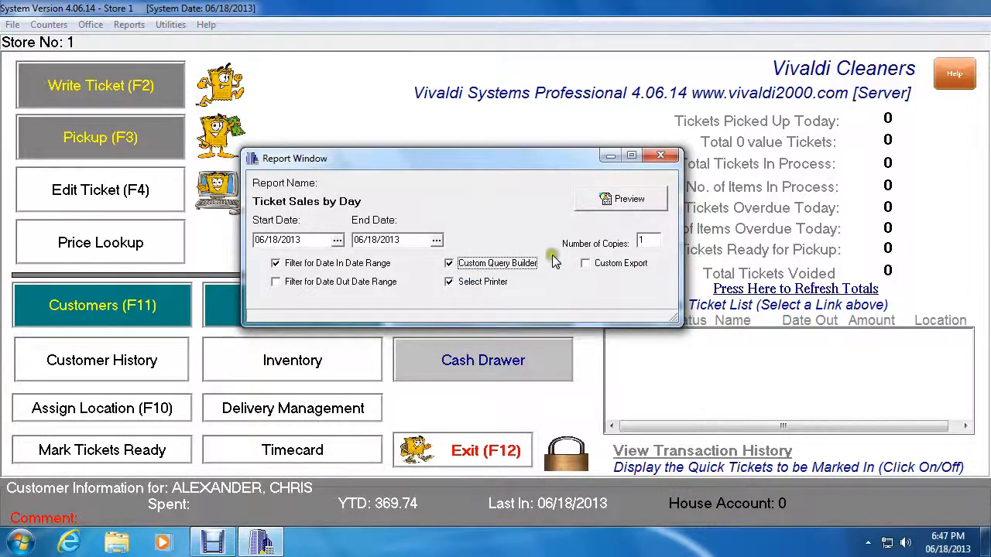
click(624, 199)
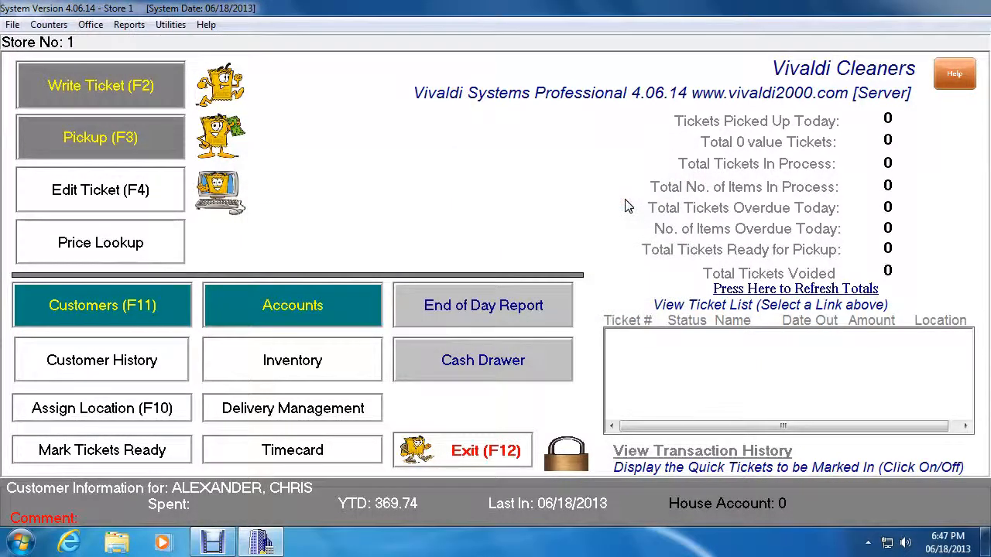
Choose the AMT field of the INVOICE table as the field for the new selection rule
drag(448, 147, 421, 128)
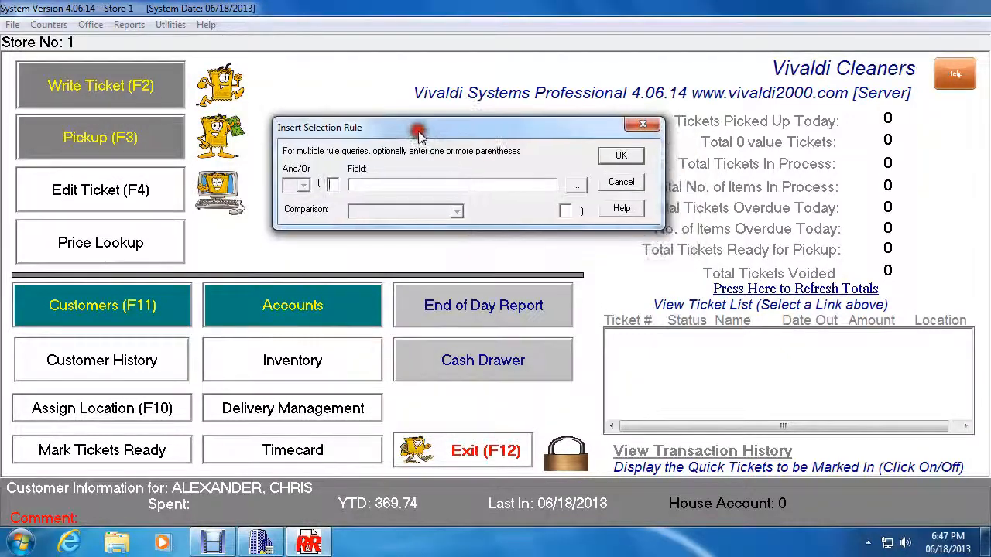
click(575, 186)
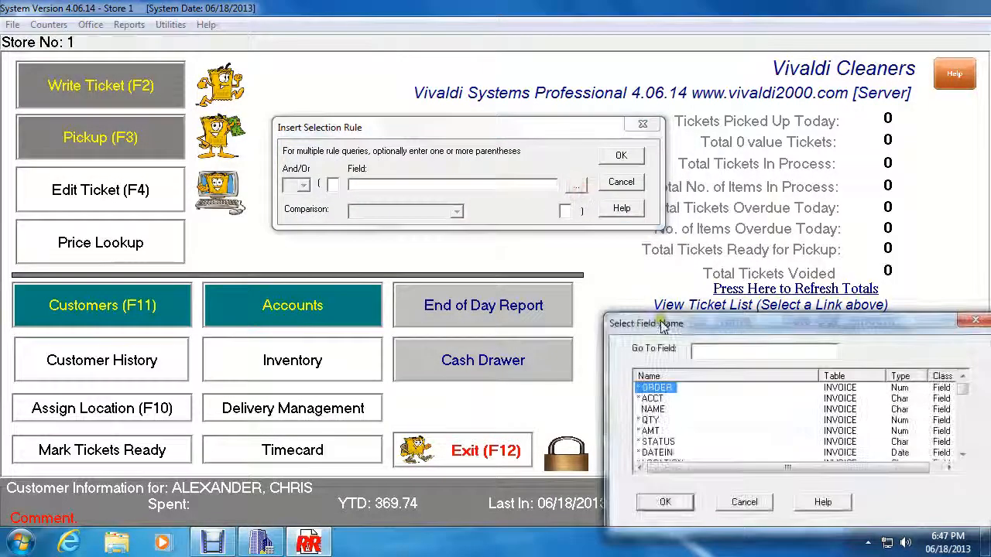
drag(662, 325, 331, 246)
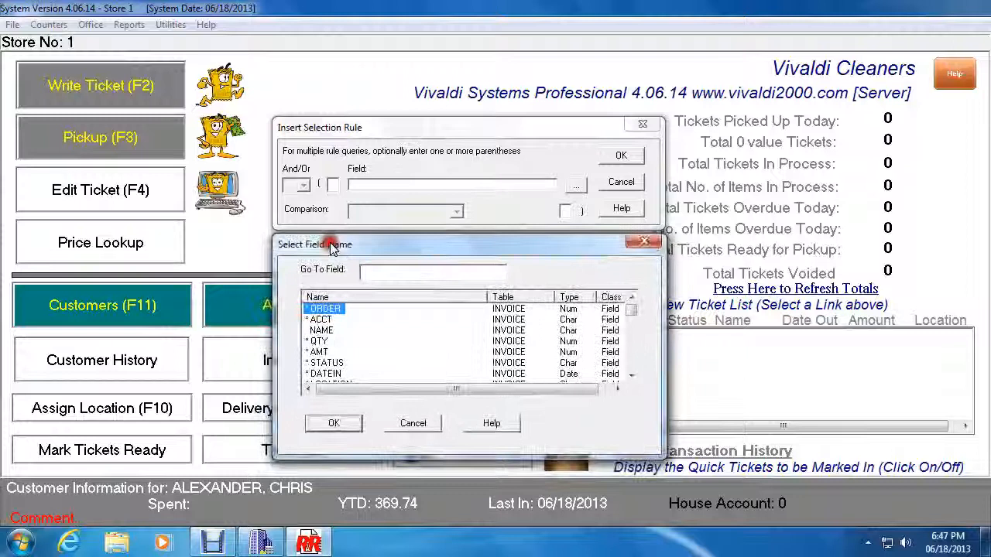
click(318, 352)
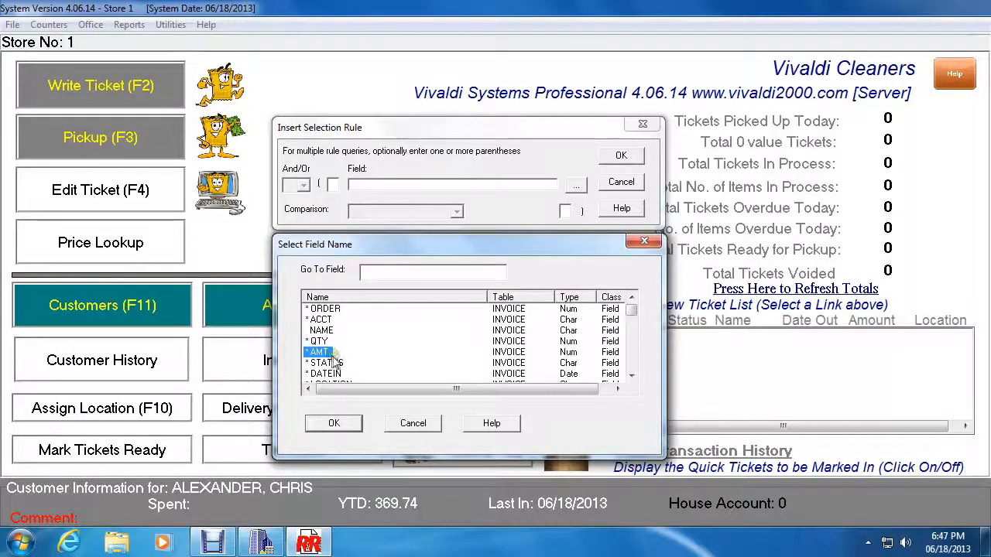
click(334, 424)
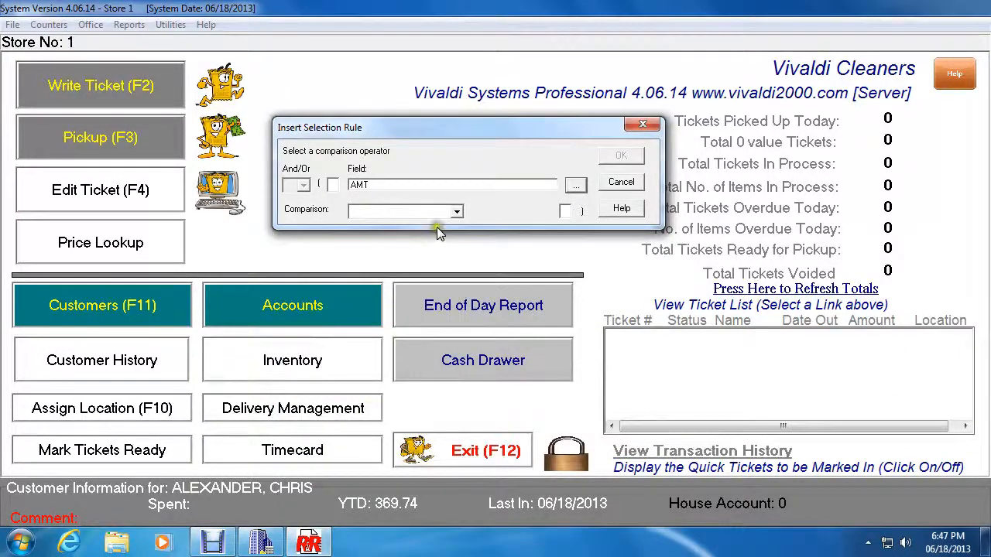
Set the AMT rule's comparison to "greater than" with the value 100 and add the rule to the query
click(455, 212)
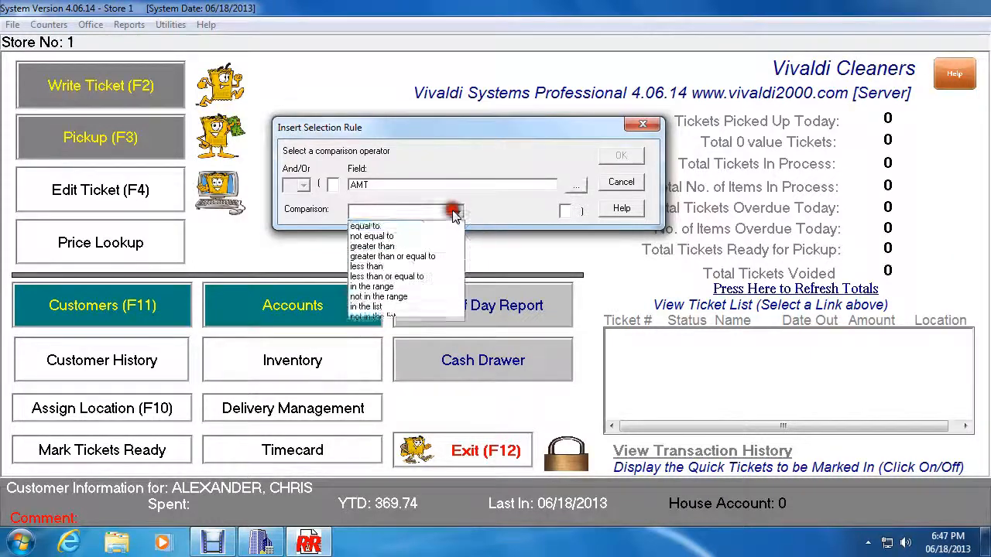
click(414, 246)
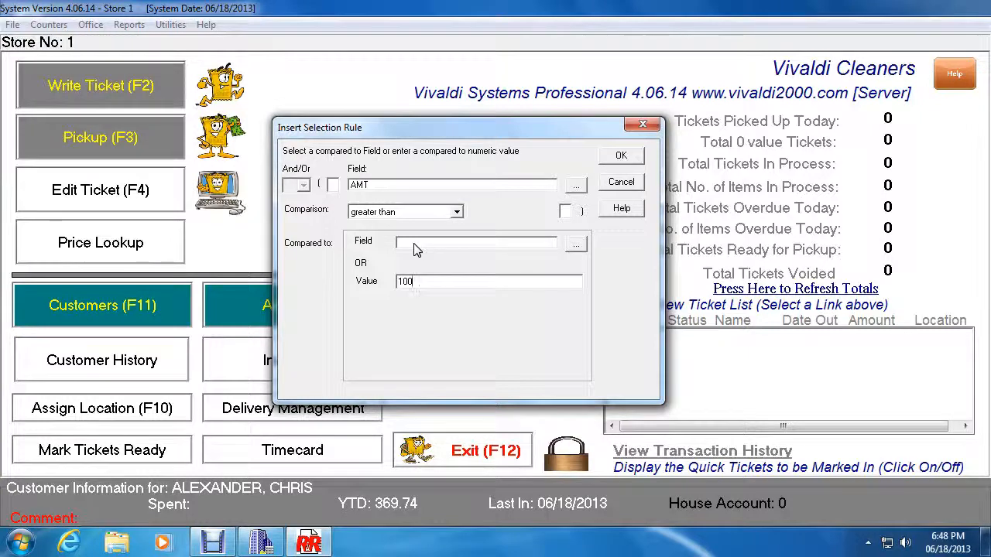
click(631, 159)
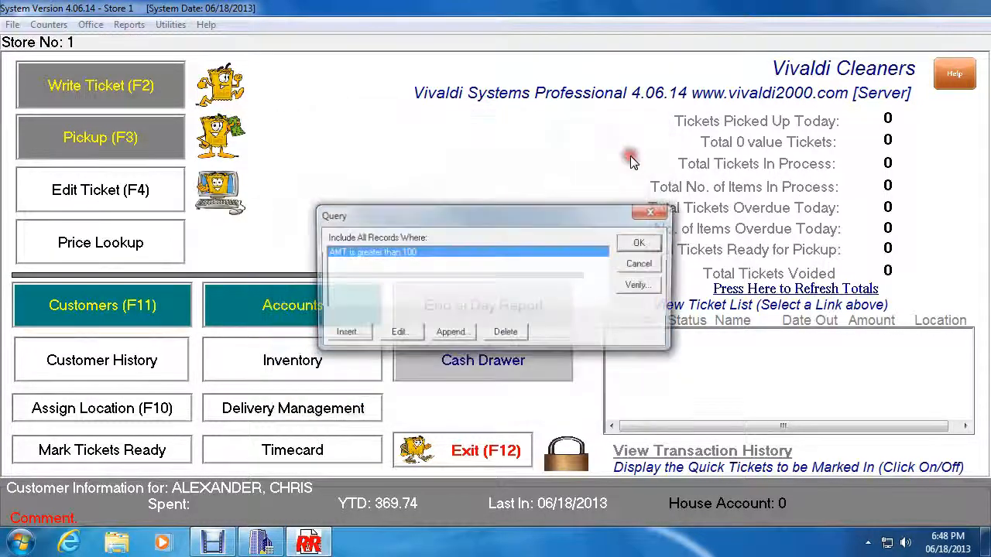
Verify the AMT query and run the Ticket Sales by Day preview with the Send To OneNote 2010 printer
click(641, 288)
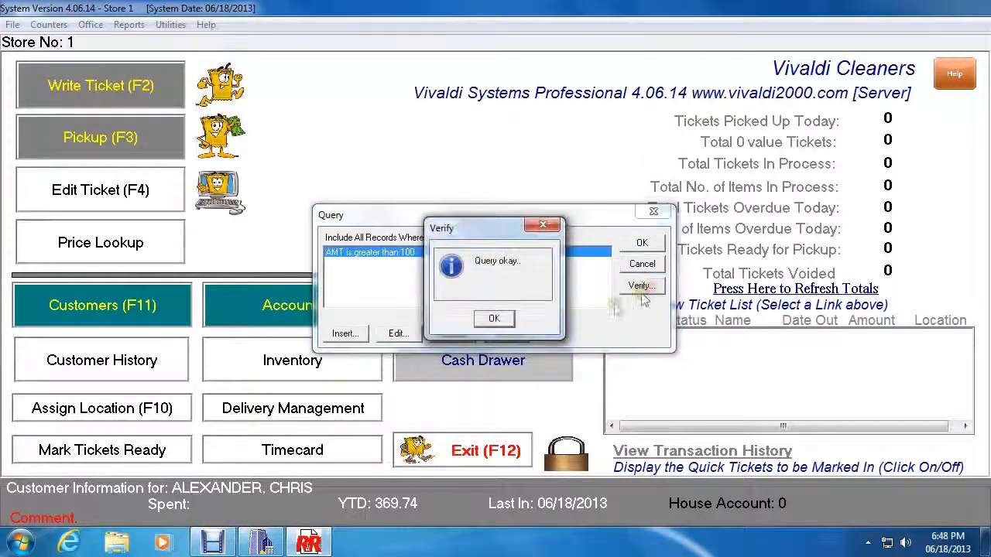
click(495, 319)
click(642, 243)
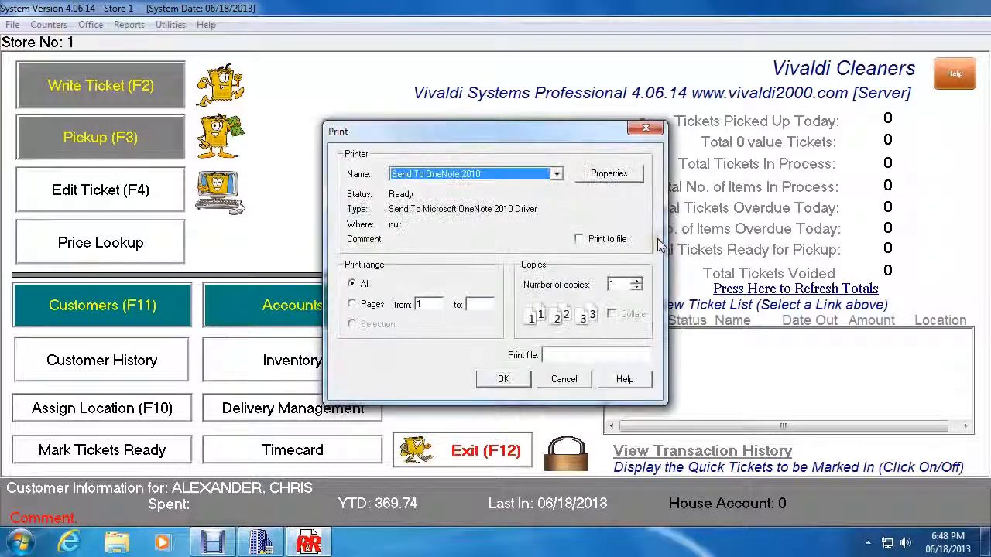
click(515, 377)
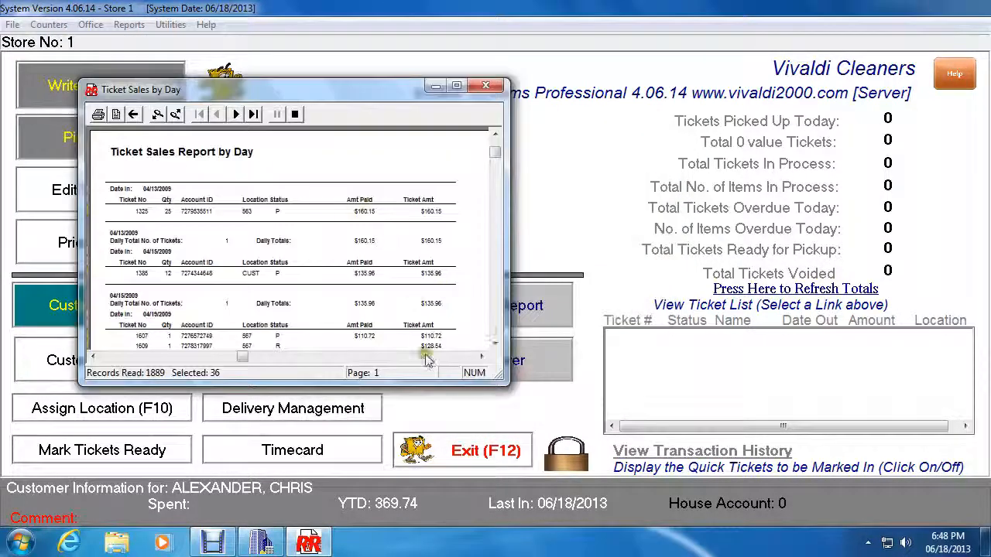
Enlarge the Ticket Sales by Day preview to review the listed tickets, and close the report
drag(506, 382, 552, 542)
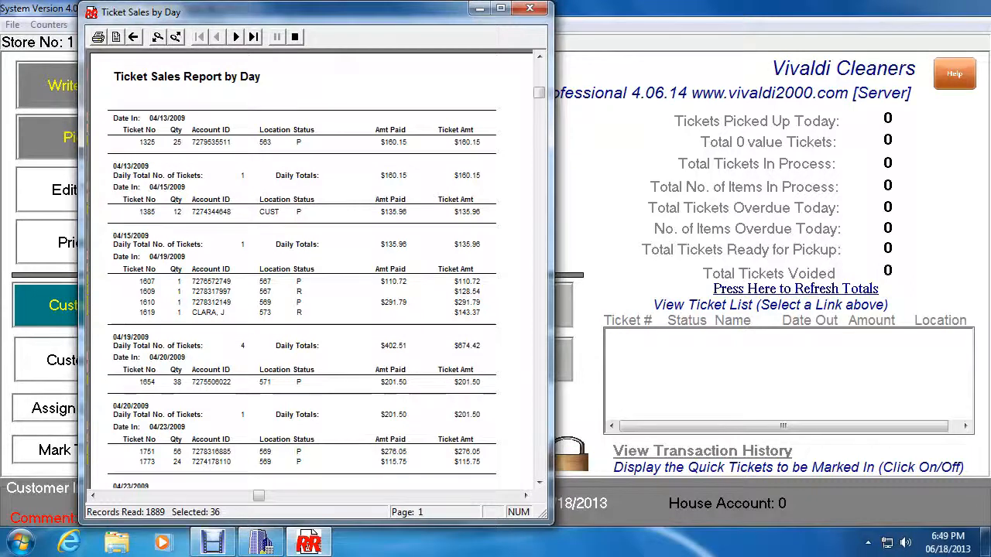
click(295, 37)
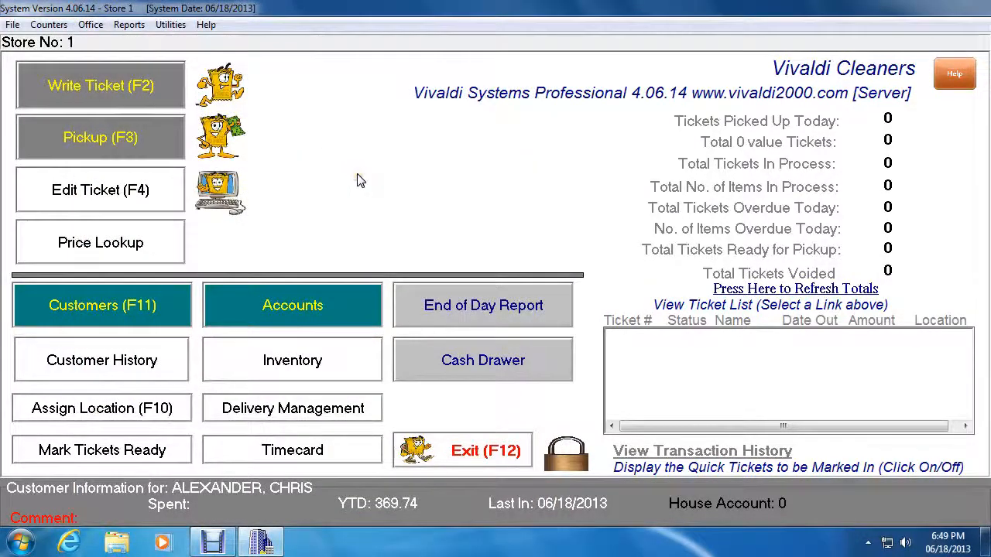